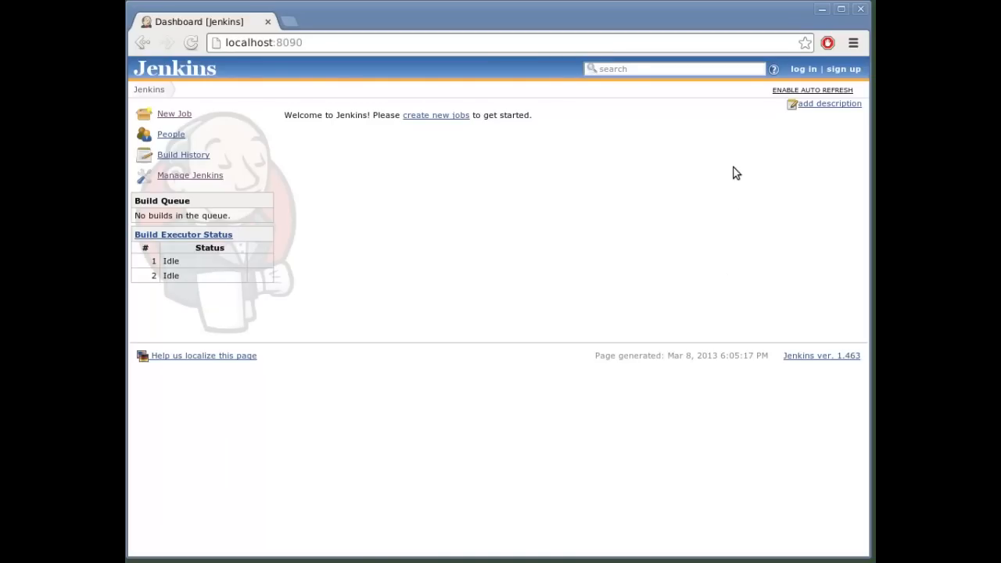
# Step: Log in to Jenkins with the account's username and password
pyautogui.click(803, 70)
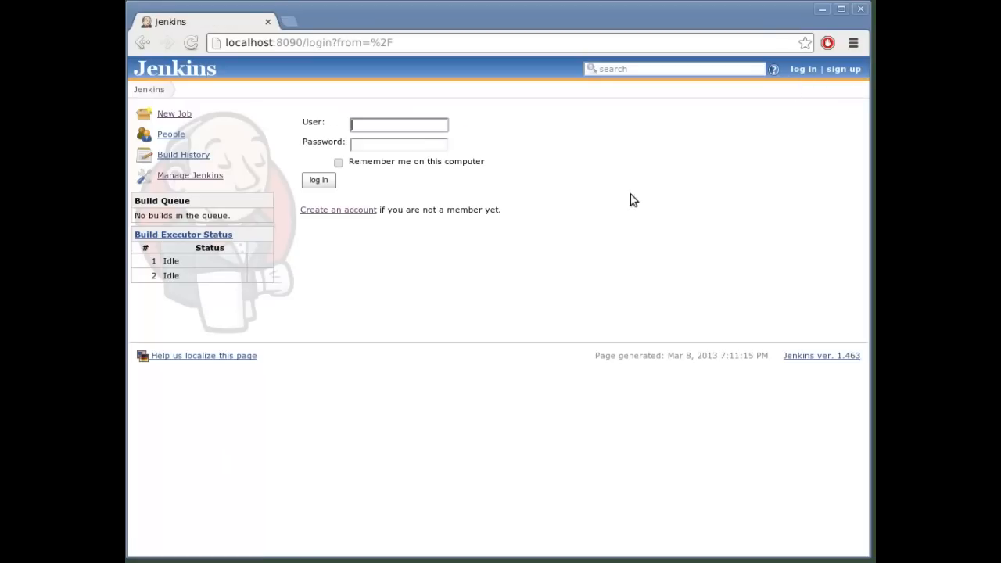
pyautogui.write('mspring')
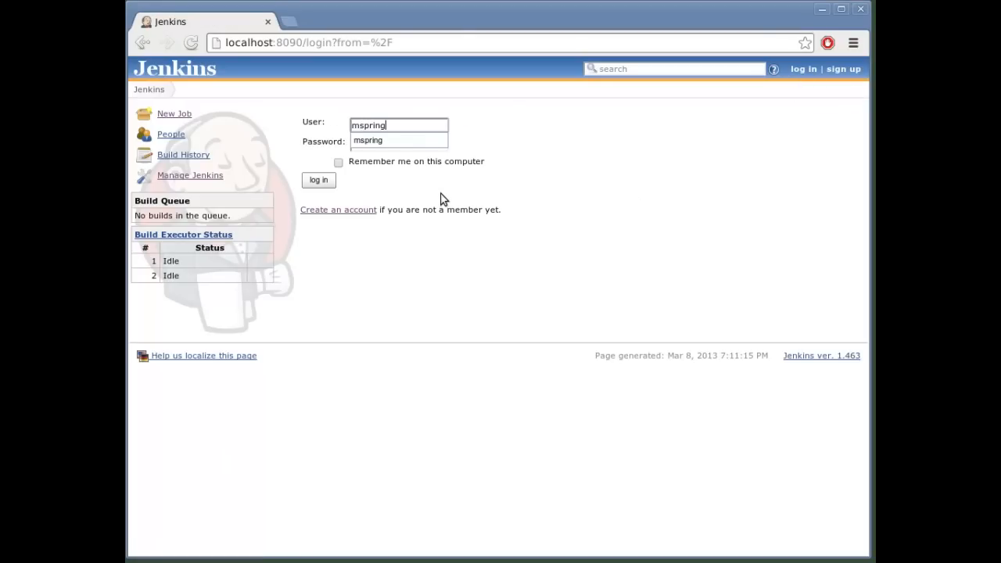
pyautogui.press('Tab')
pyautogui.write('password')
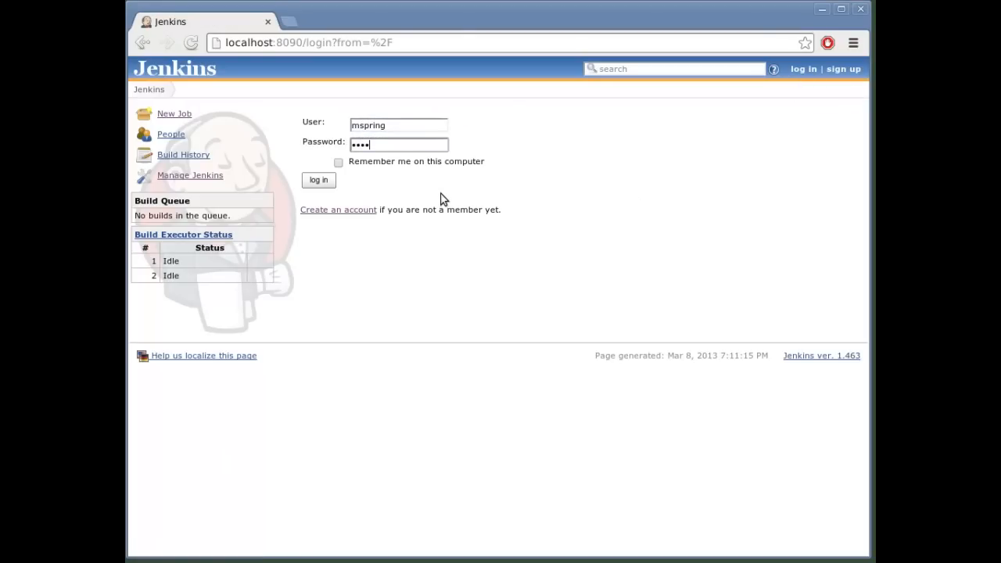
pyautogui.press('Return')
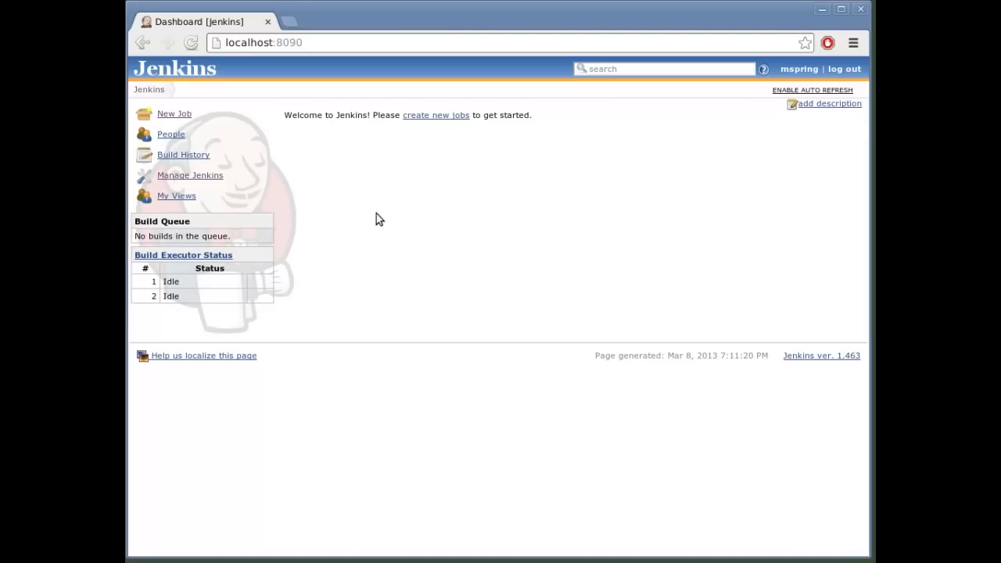
# Step: Open the Jenkins plugin manager, review the installed plugins, and bring up the list of available plugins
pyautogui.click(195, 177)
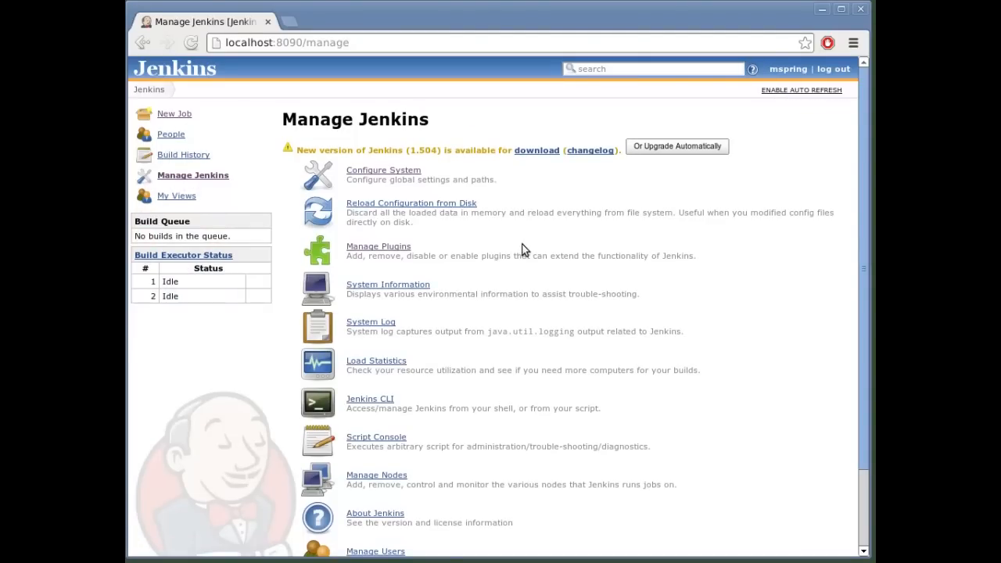
pyautogui.click(379, 247)
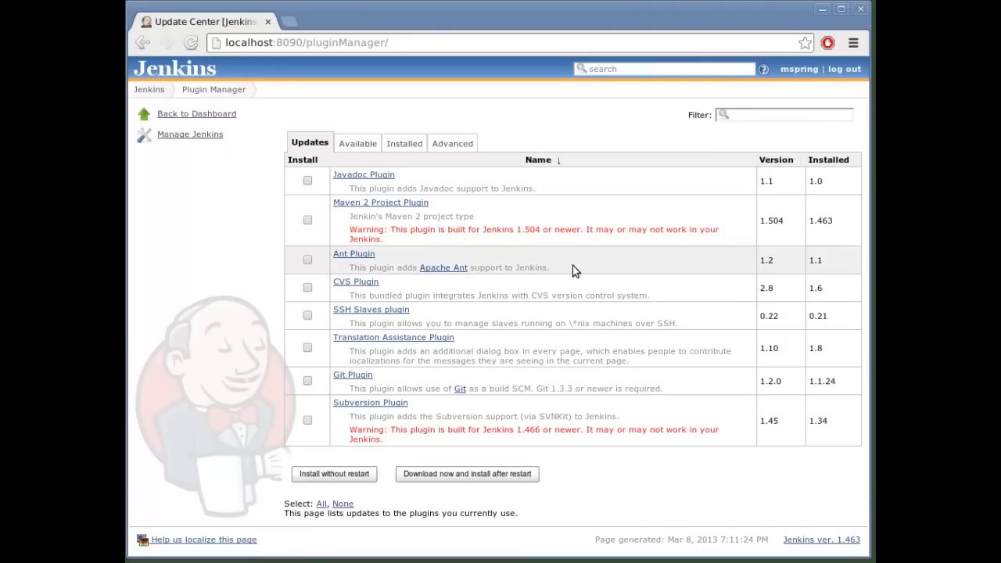
pyautogui.click(407, 143)
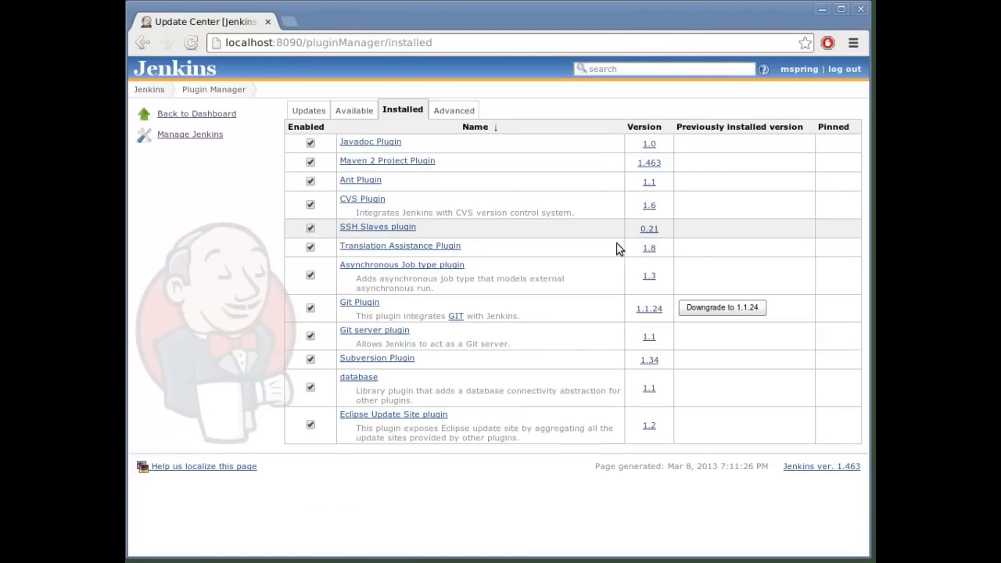
pyautogui.click(625, 69)
pyautogui.click(355, 110)
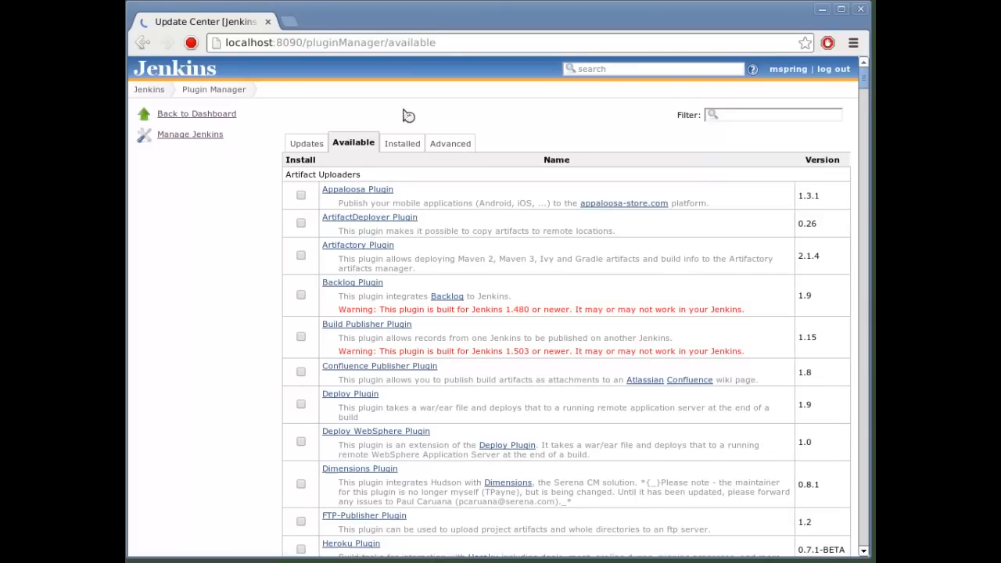
# Step: Try a general Jenkins search for "jenkow", and return to the list of available plugins
pyautogui.click(644, 68)
pyautogui.write('jenkow')
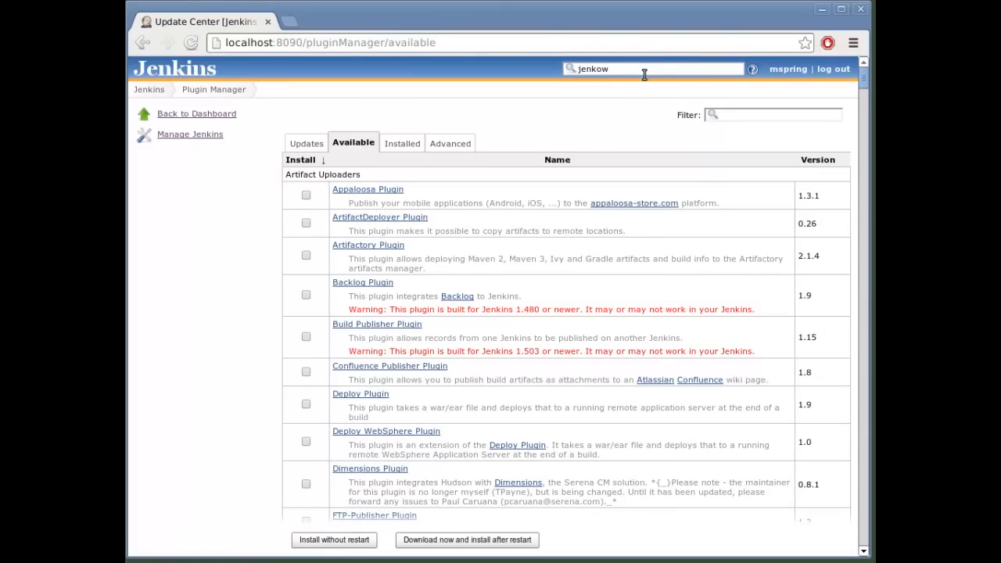
pyautogui.press('Return')
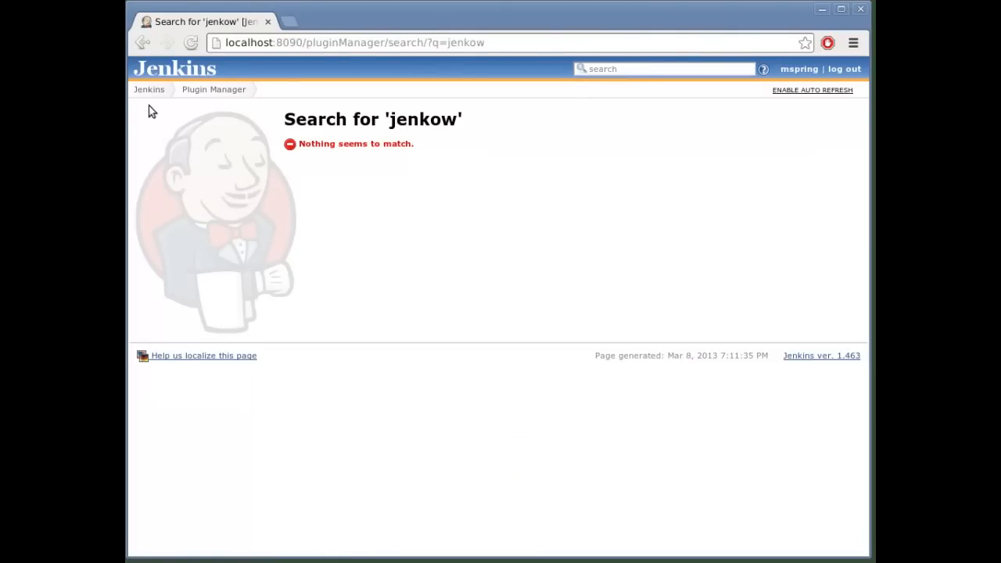
pyautogui.click(200, 91)
pyautogui.click(356, 146)
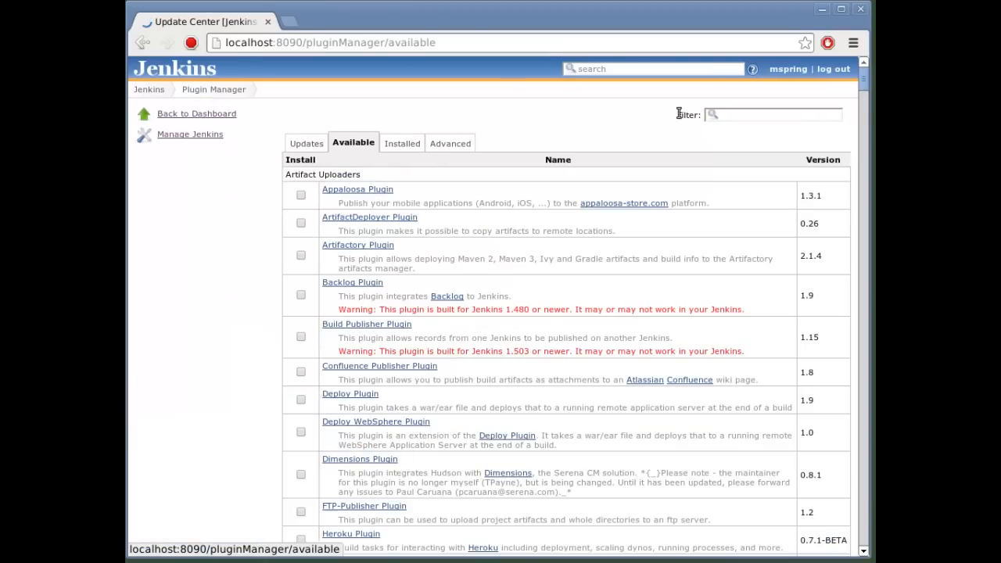
# Step: Filter the available plugins for "jenkow" and download Jenkow Activiti Explorer for installation, with Jenkins restarting once installation is complete
pyautogui.click(725, 114)
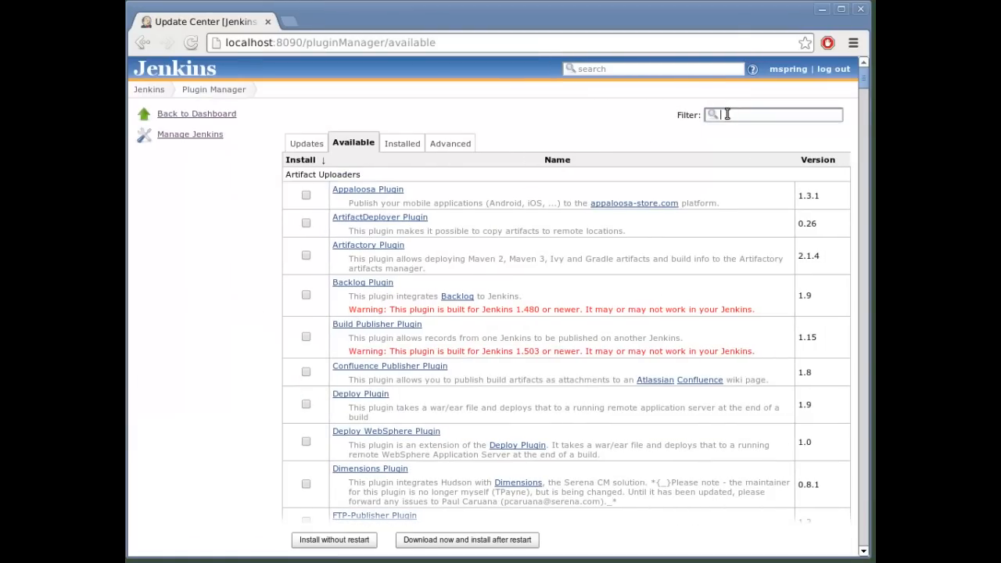
pyautogui.write('jenkow')
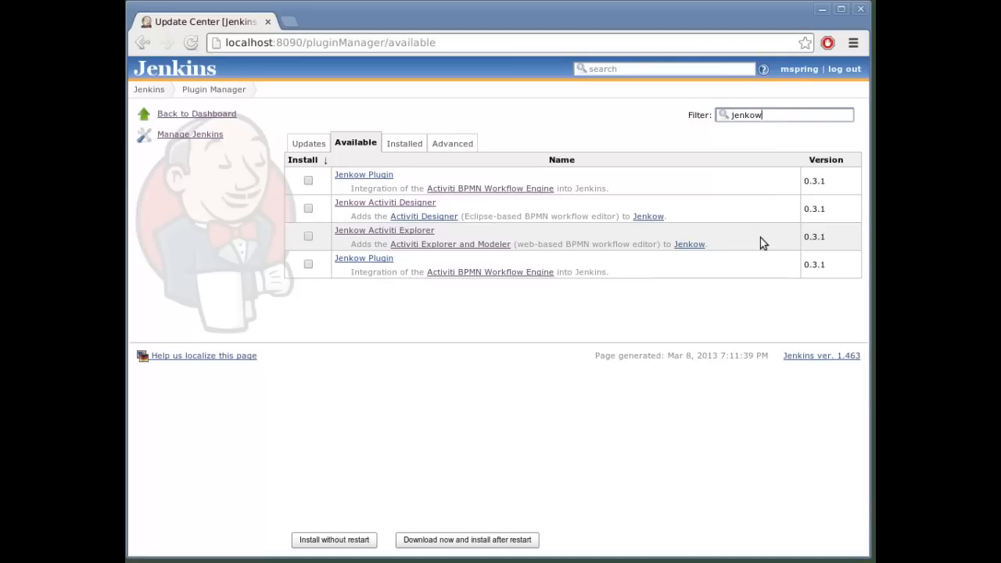
pyautogui.click(308, 237)
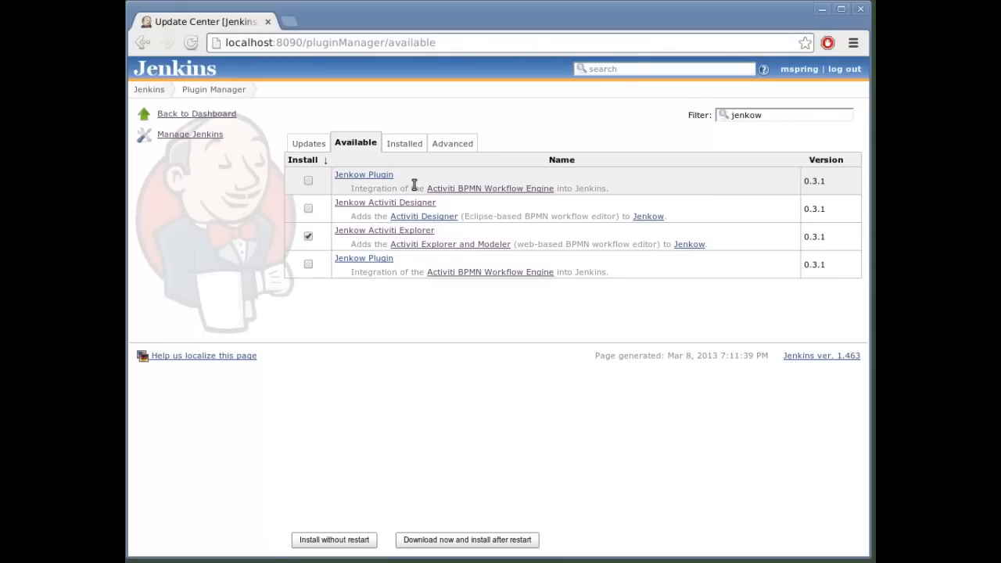
pyautogui.click(478, 541)
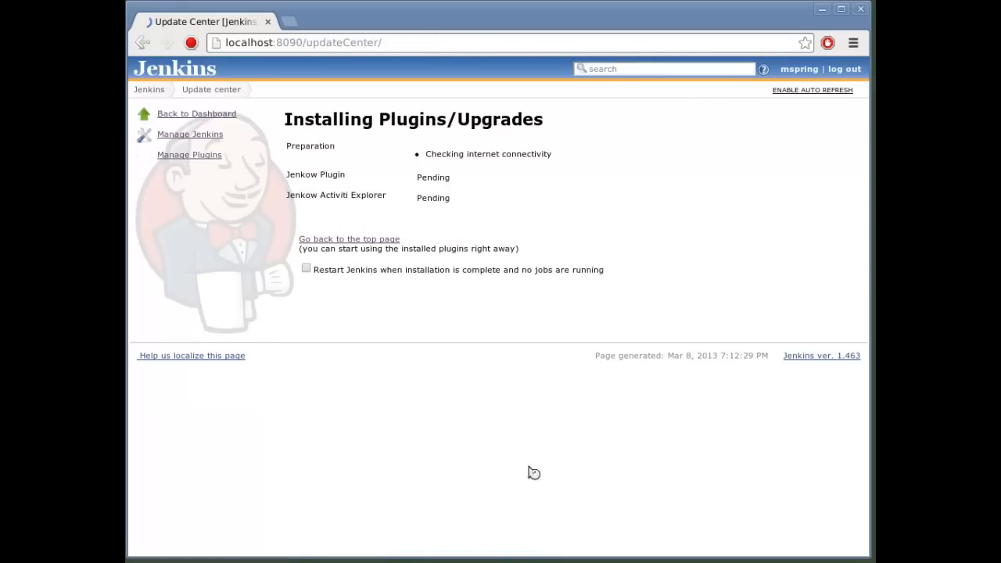
pyautogui.click(305, 269)
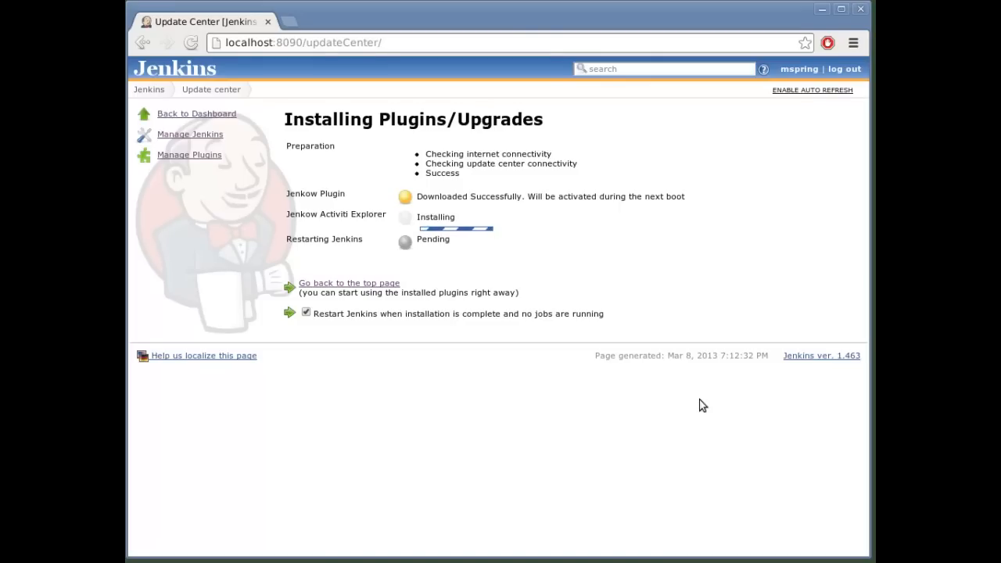
# Step: Return to the Jenkins dashboard and log in again with the account's username and password
pyautogui.click(147, 89)
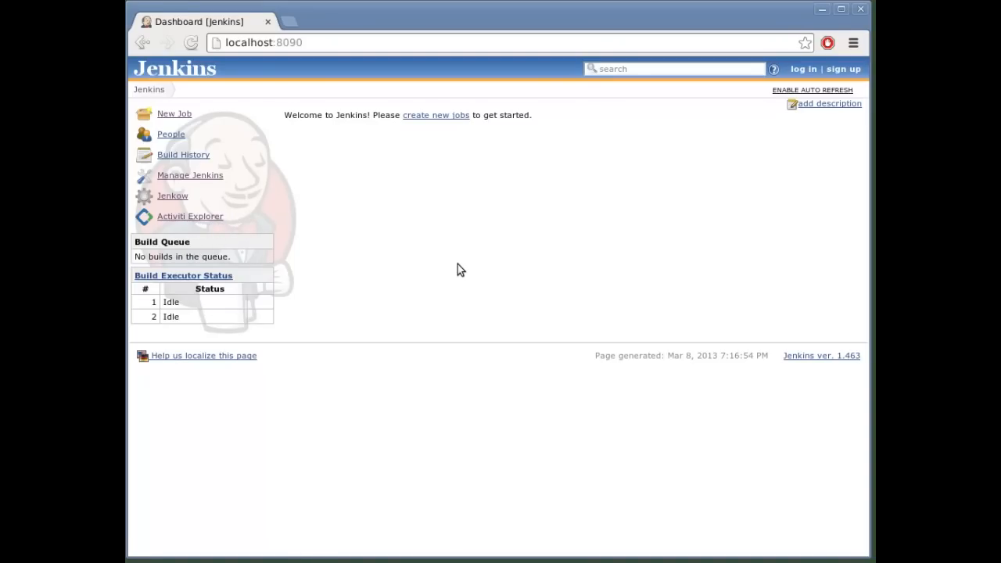
pyautogui.click(802, 69)
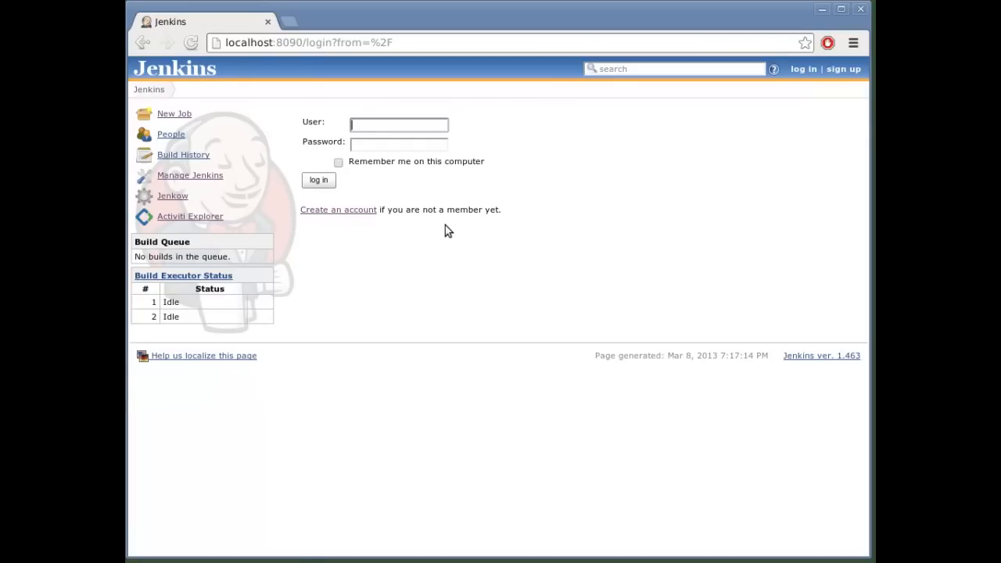
pyautogui.write('mspring')
pyautogui.press('Tab')
pyautogui.write('••••••••')
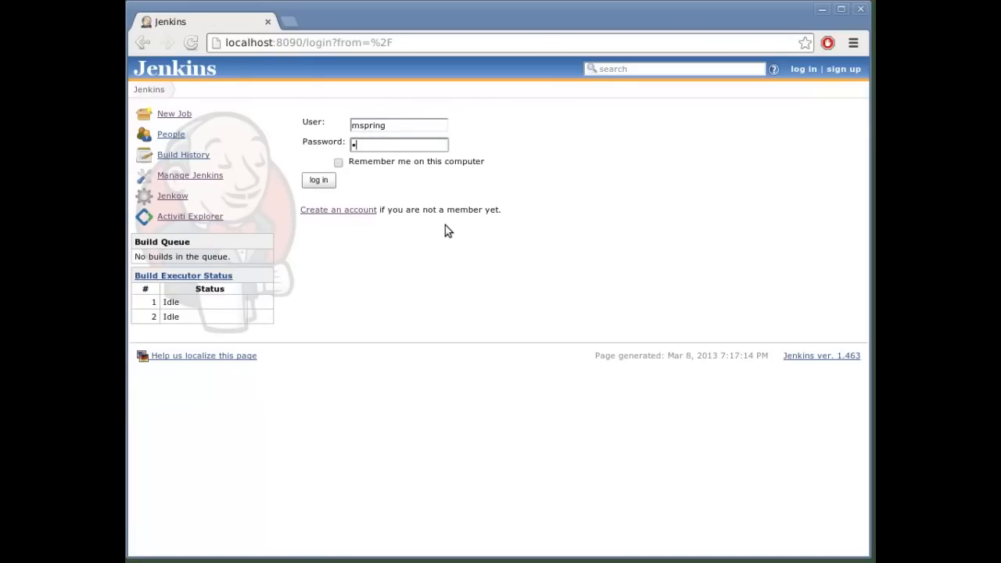
pyautogui.press('Return')
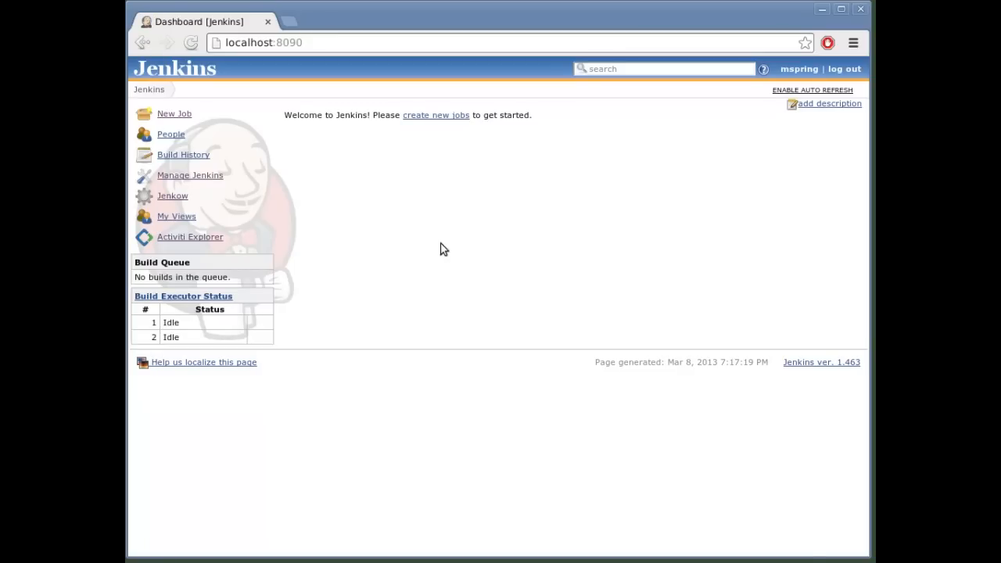
# Step: Open Activiti Explorer in a separate browser tab and view its deployed process definitions
pyautogui.middleClick(197, 240)
pyautogui.click(326, 26)
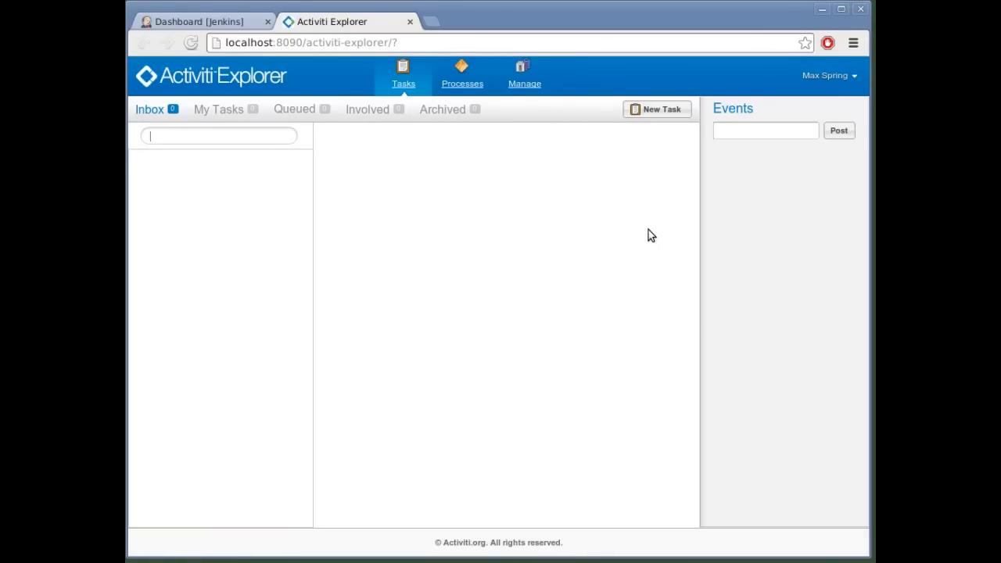
pyautogui.click(466, 83)
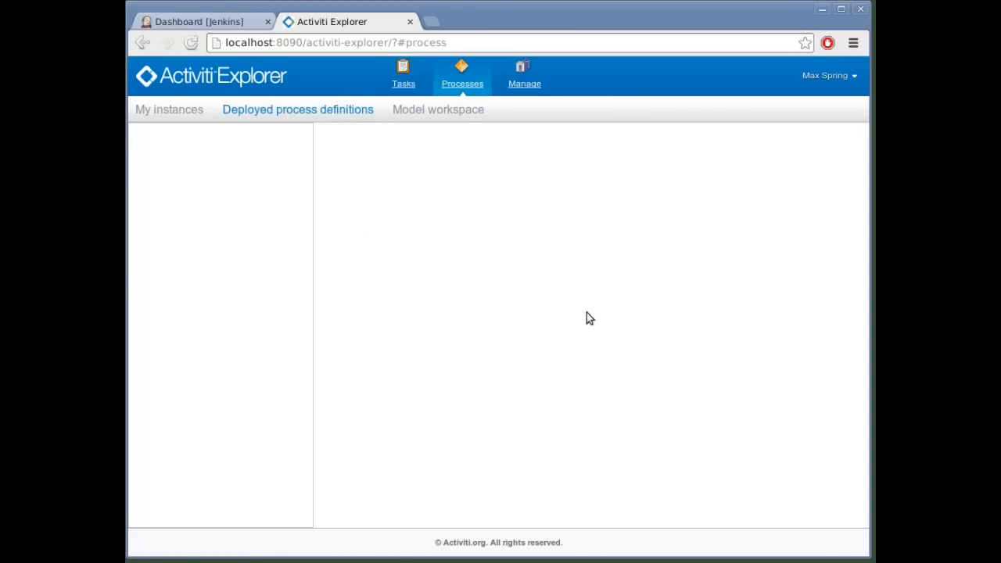
# Step: Return to the Jenkins dashboard and create a free-style software project named first-job
pyautogui.click(180, 23)
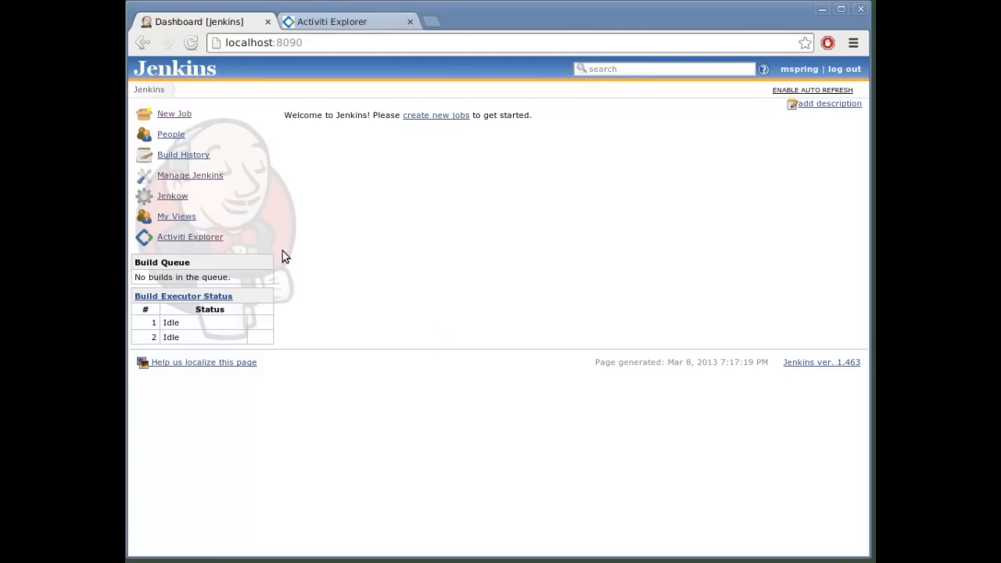
pyautogui.click(176, 114)
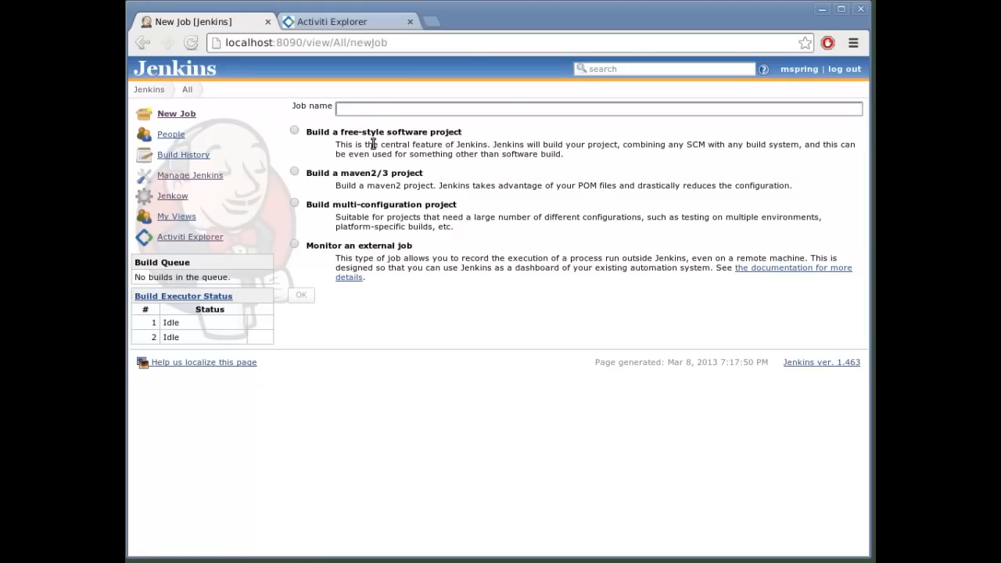
pyautogui.write('first-job')
pyautogui.click(294, 130)
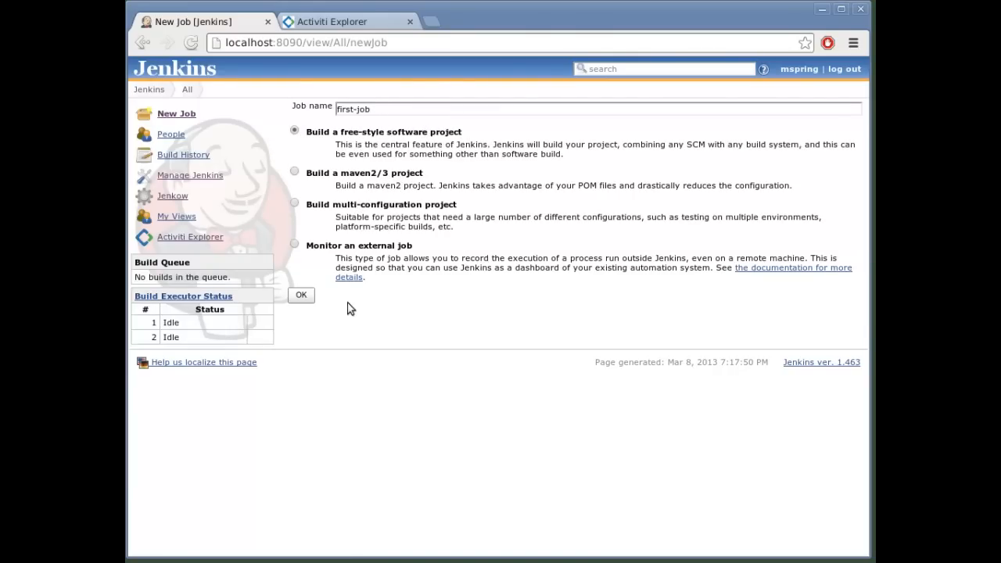
pyautogui.click(301, 296)
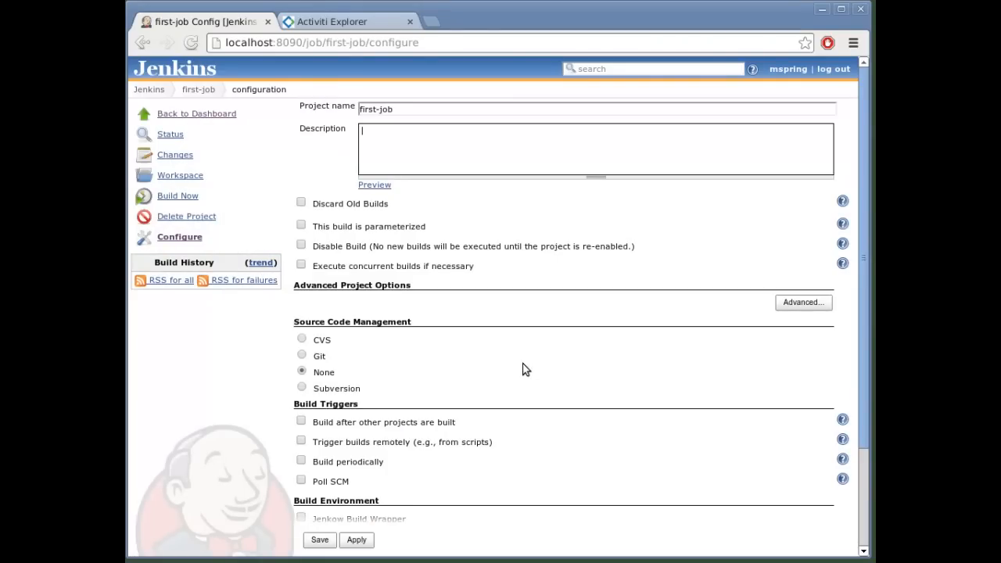
# Step: Add a BPMN Workflow build step to first-job with the workflow name FirstWorkflow
pyautogui.scroll(-3, 522, 366)
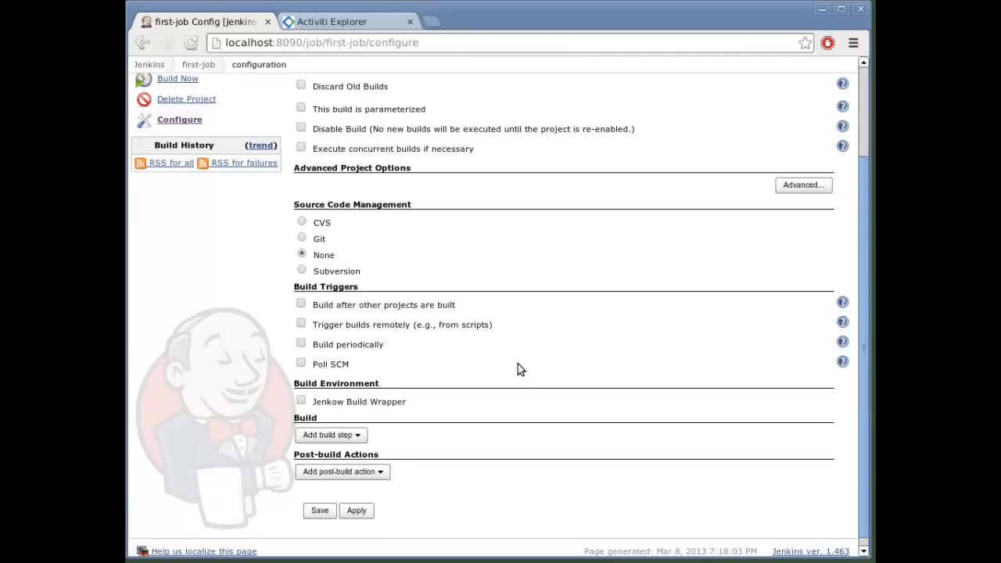
pyautogui.click(355, 436)
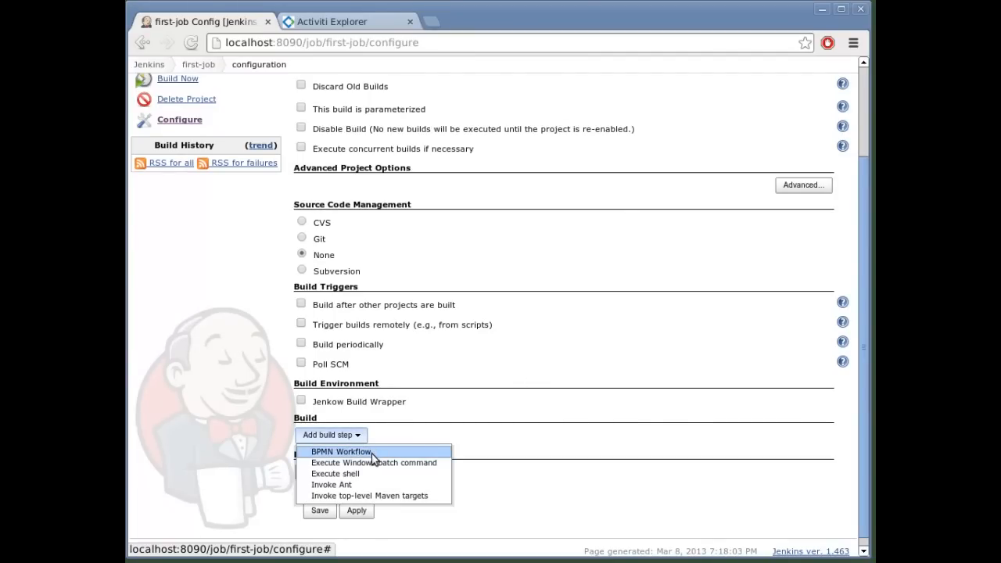
pyautogui.click(372, 452)
pyautogui.click(426, 448)
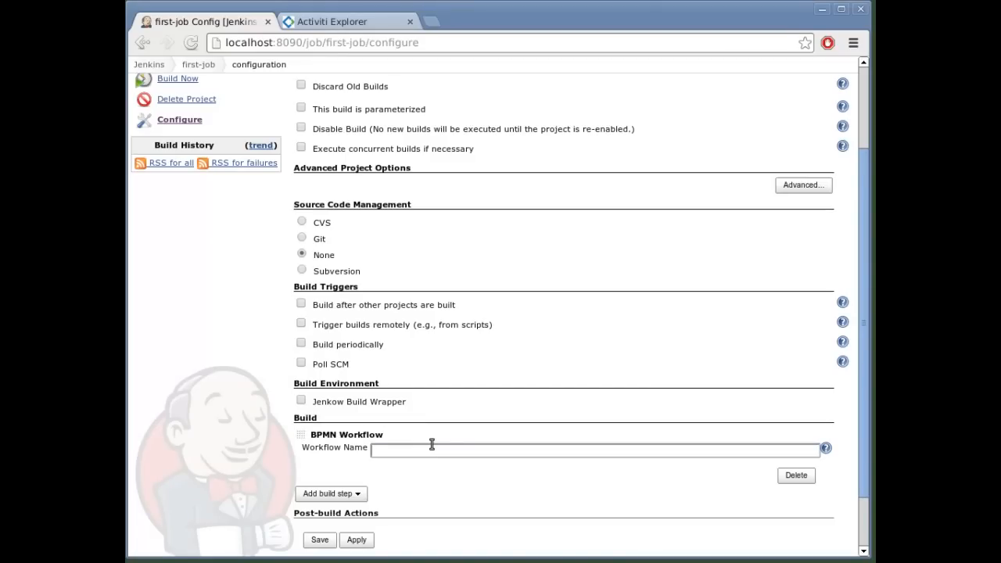
pyautogui.write('FirstWorkflow')
# Step: Create the FirstWorkflow workflow for the build step and save the job configuration
pyautogui.press('Tab')
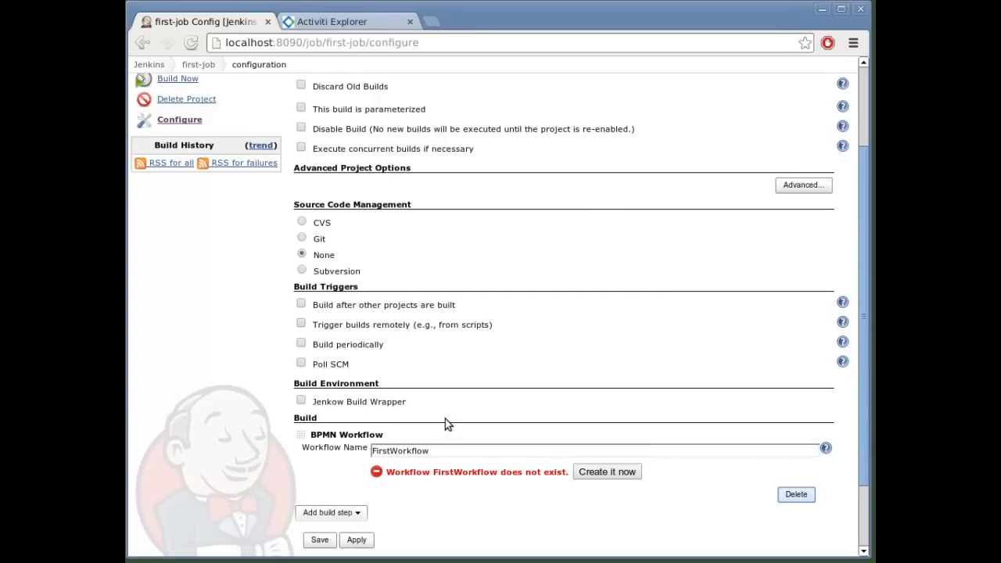
pyautogui.click(603, 473)
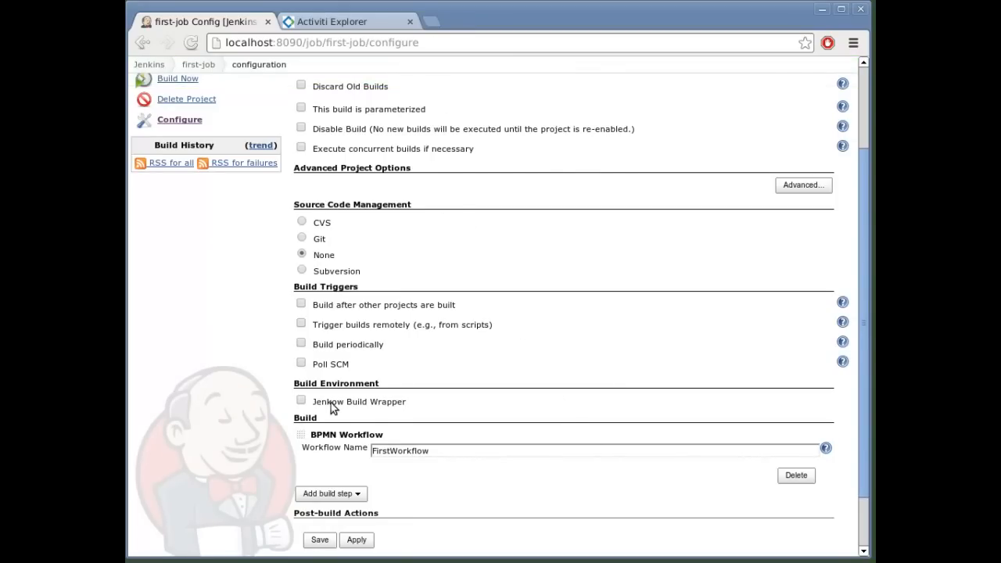
pyautogui.click(320, 547)
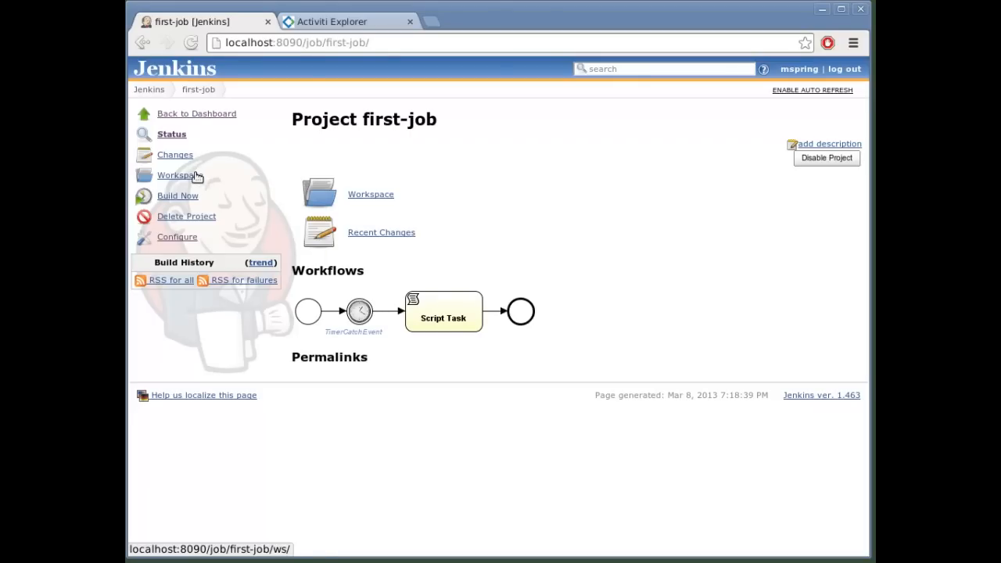
# Step: Run a build of first-job, check its console output, and return to the project page
pyautogui.click(179, 197)
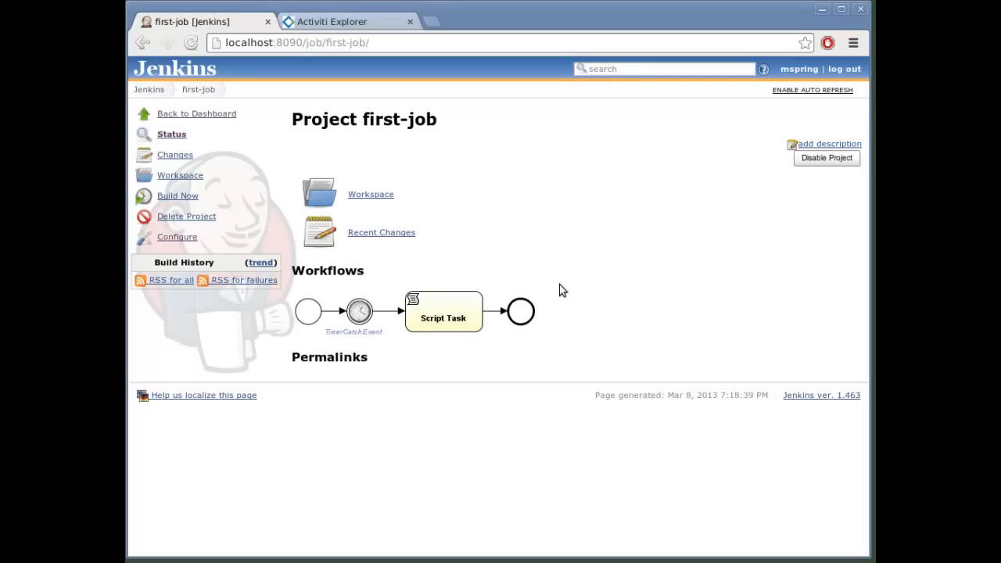
pyautogui.click(225, 298)
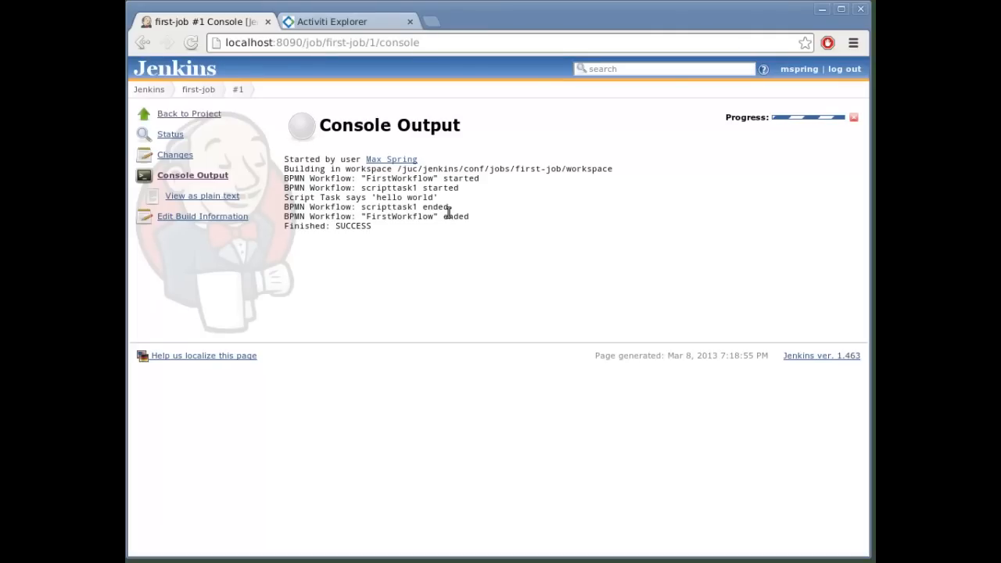
pyautogui.click(206, 90)
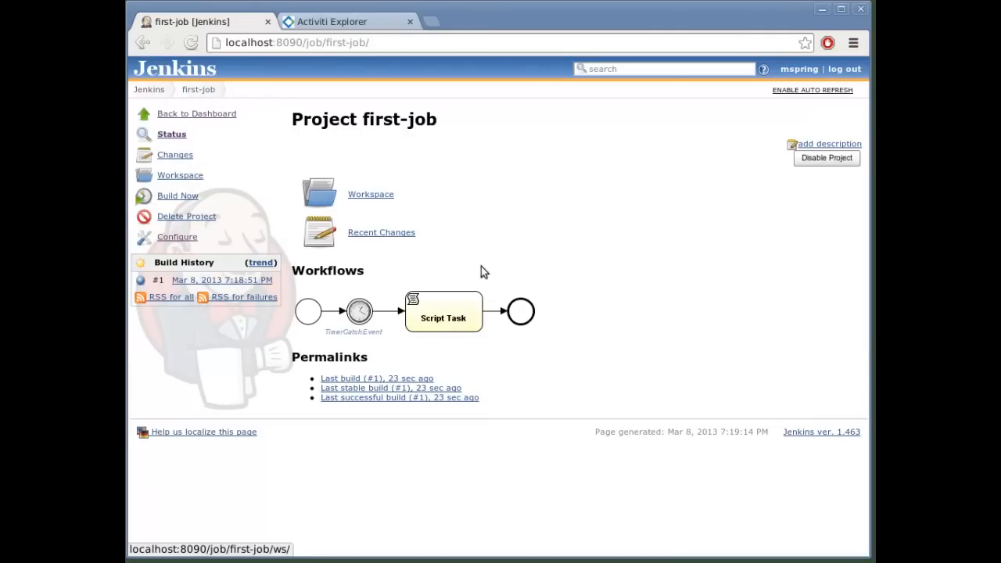
# Step: Switch to Activiti Explorer and convert the deployed FirstWorkflow process definition to an editable model
pyautogui.click(337, 21)
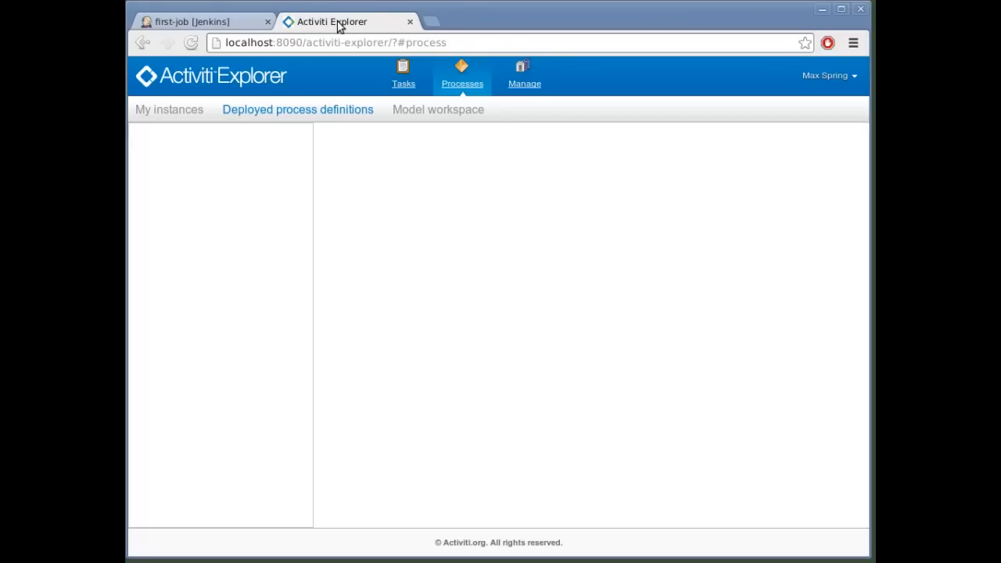
pyautogui.click(465, 88)
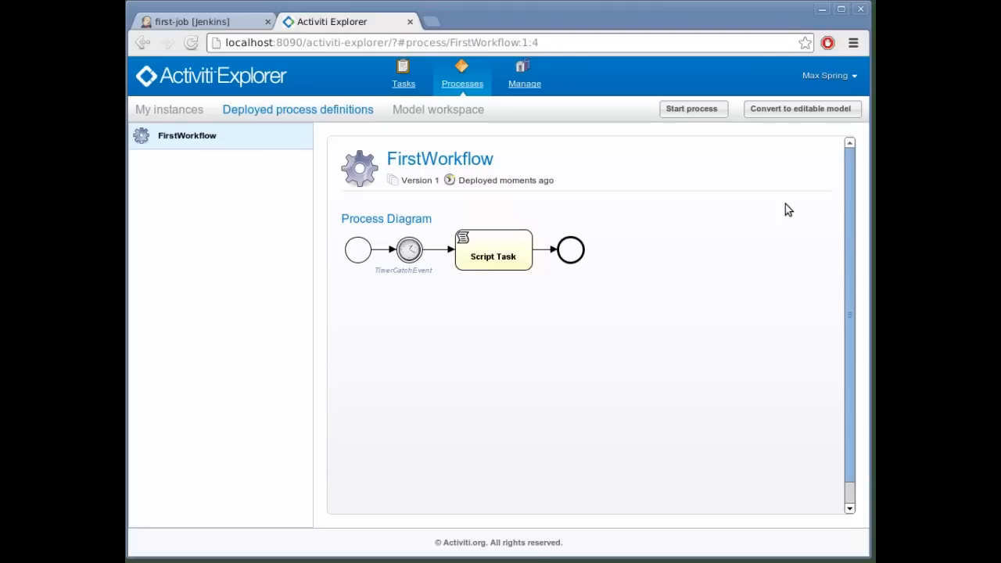
pyautogui.click(841, 114)
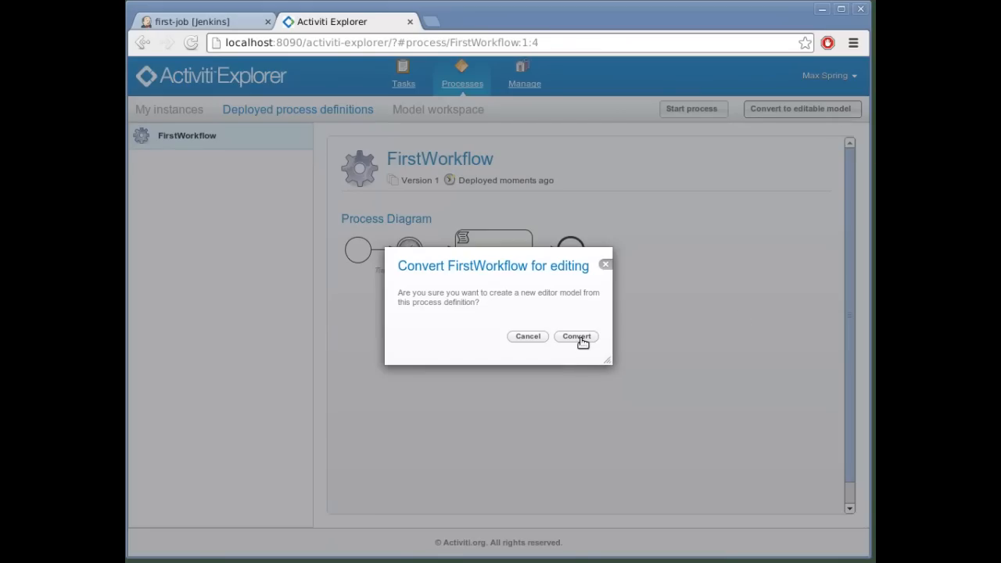
pyautogui.click(577, 337)
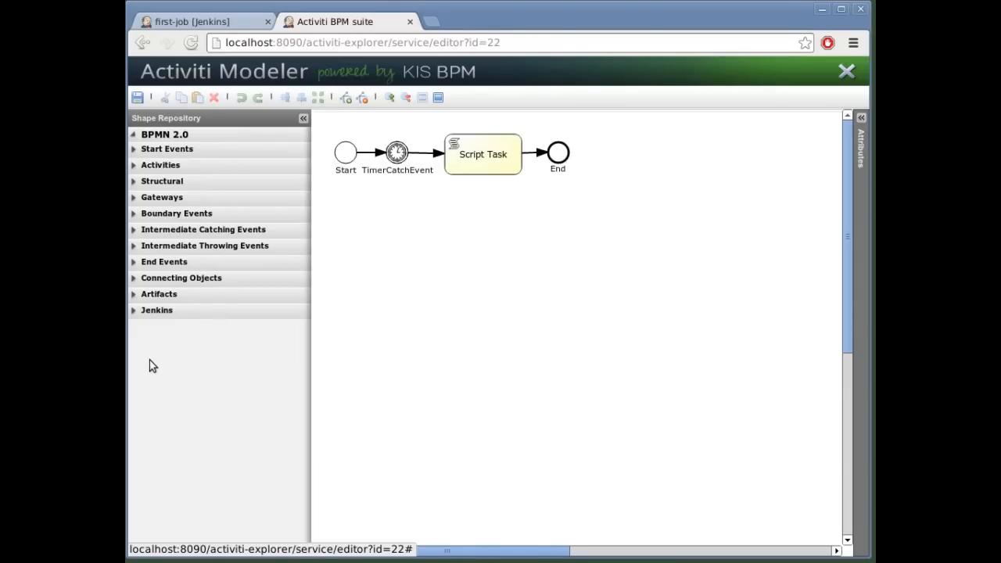
# Step: Show the model's properties and rename the script task to "Do Something Real"
pyautogui.click(861, 119)
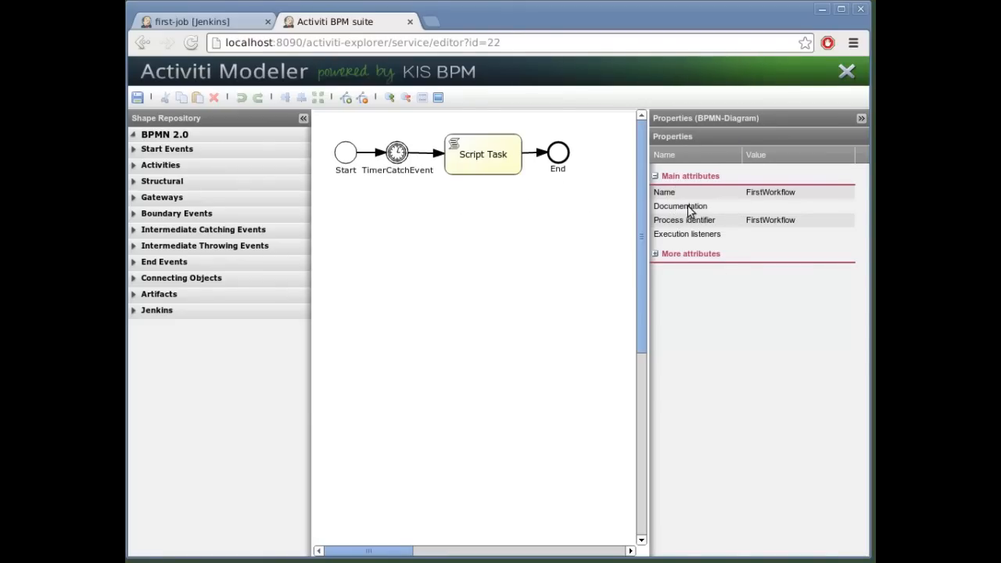
pyautogui.click(493, 172)
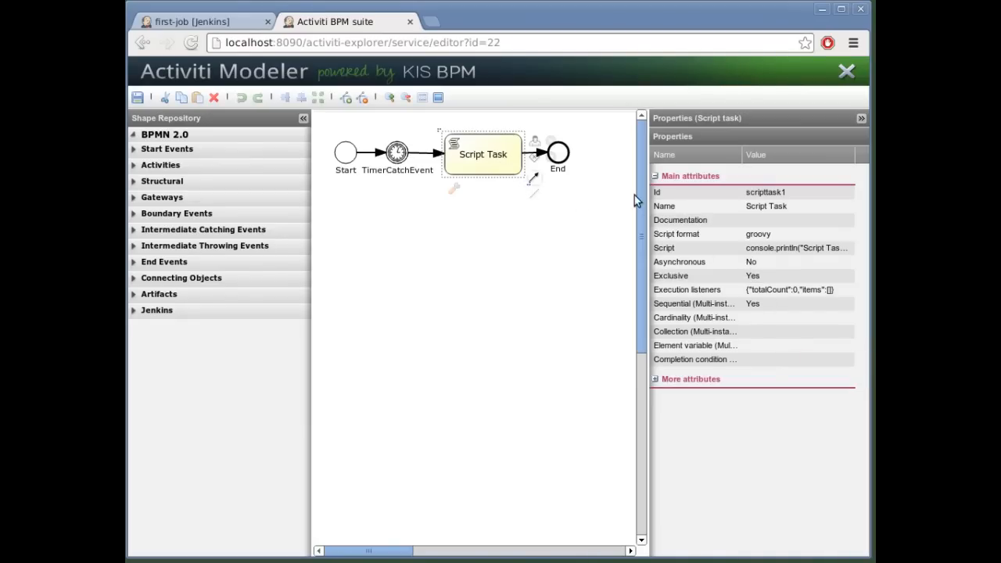
pyautogui.click(800, 208)
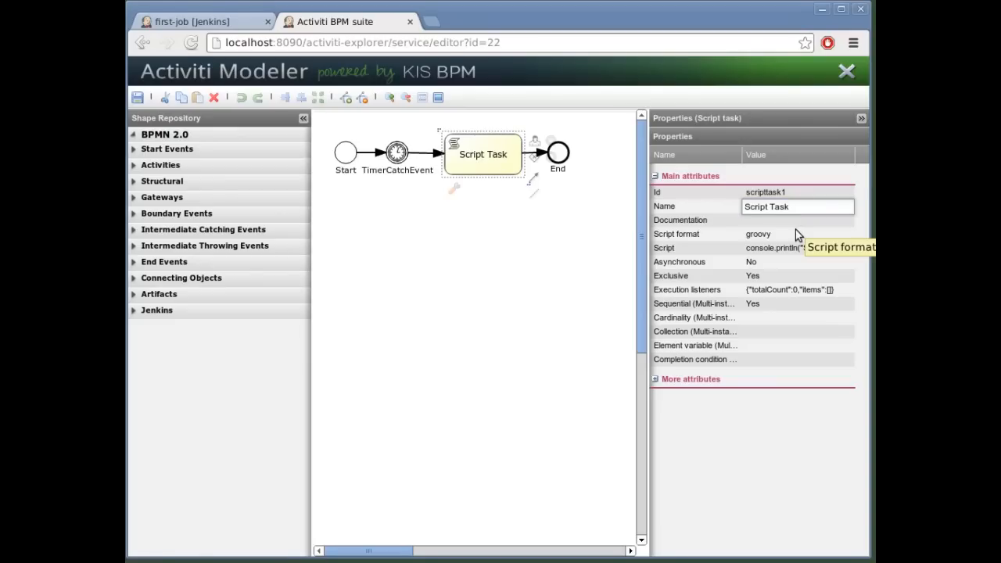
pyautogui.press('BackSpace')
pyautogui.write('Do So')
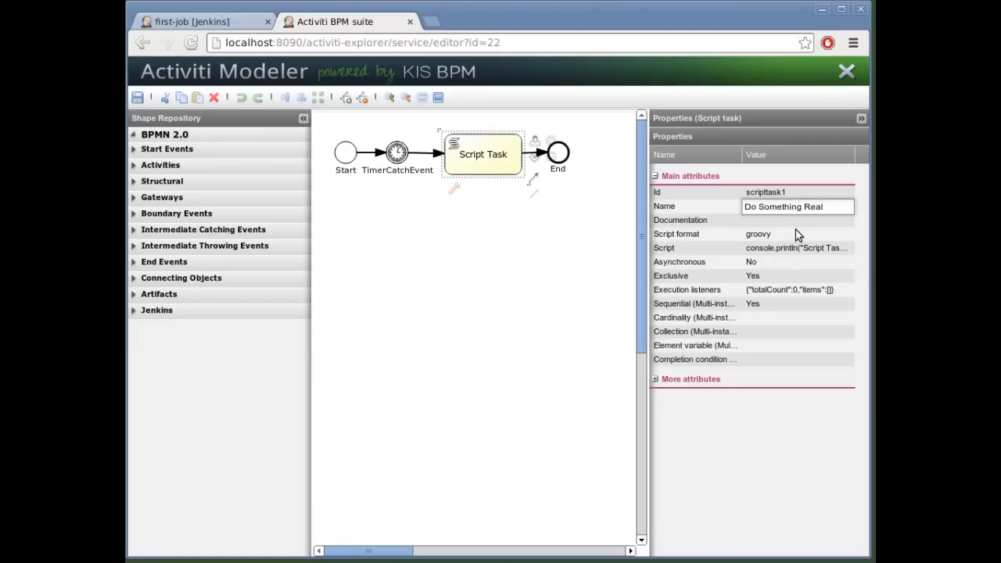
pyautogui.write('mething Real')
pyautogui.press('Return')
# Step: Change the script of the Do Something Real task to console.println("Hello Youtube Demo");
pyautogui.click(784, 248)
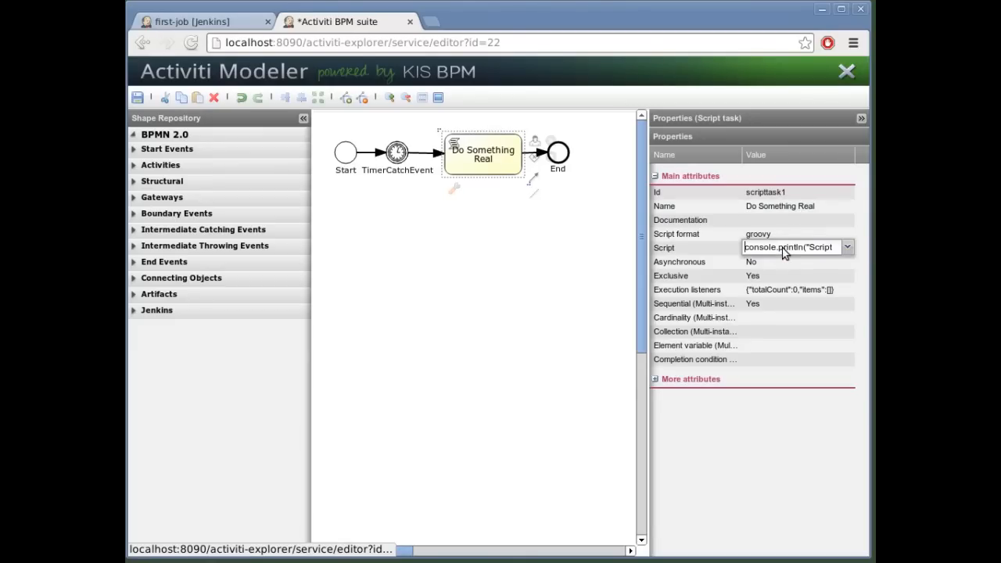
pyautogui.click(845, 248)
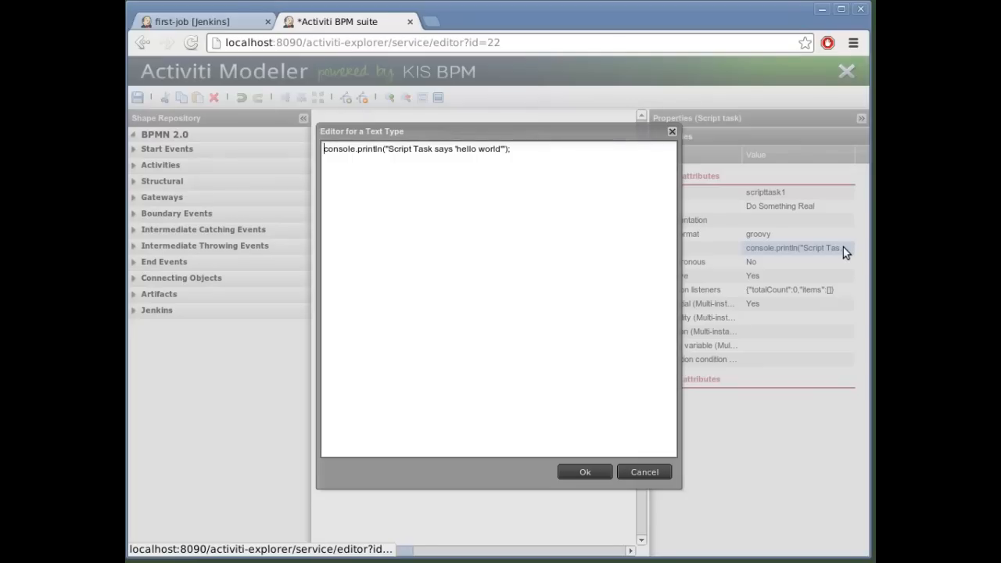
pyautogui.click(498, 215)
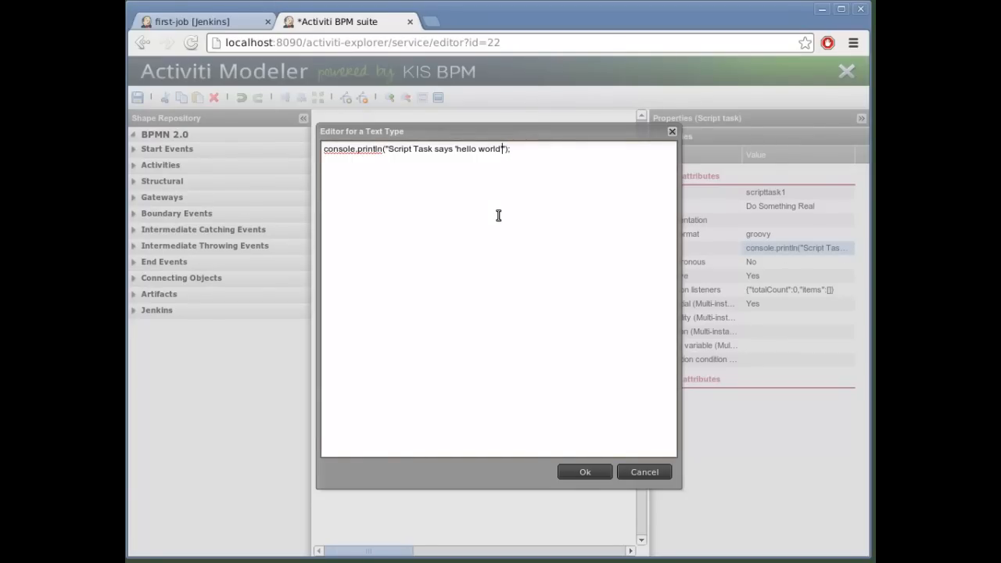
pyautogui.press('Left')
pyautogui.press('Left')
pyautogui.press('Left')
pyautogui.press('BackSpace')
pyautogui.press('BackSpace')
pyautogui.press('BackSpace')
pyautogui.press('BackSpace')
pyautogui.press('BackSpace')
pyautogui.press('BackSpace')
pyautogui.press('BackSpace')
pyautogui.press('BackSpace')
pyautogui.press('BackSpace')
pyautogui.press('BackSpace')
pyautogui.press('BackSpace')
pyautogui.press('BackSpace')
pyautogui.press('BackSpace')
pyautogui.press('BackSpace')
pyautogui.press('BackSpace')
pyautogui.press('BackSpace')
pyautogui.press('BackSpace')
pyautogui.press('BackSpace')
pyautogui.press('BackSpace')
pyautogui.press('BackSpace')
pyautogui.press('BackSpace')
pyautogui.write('Hello ')
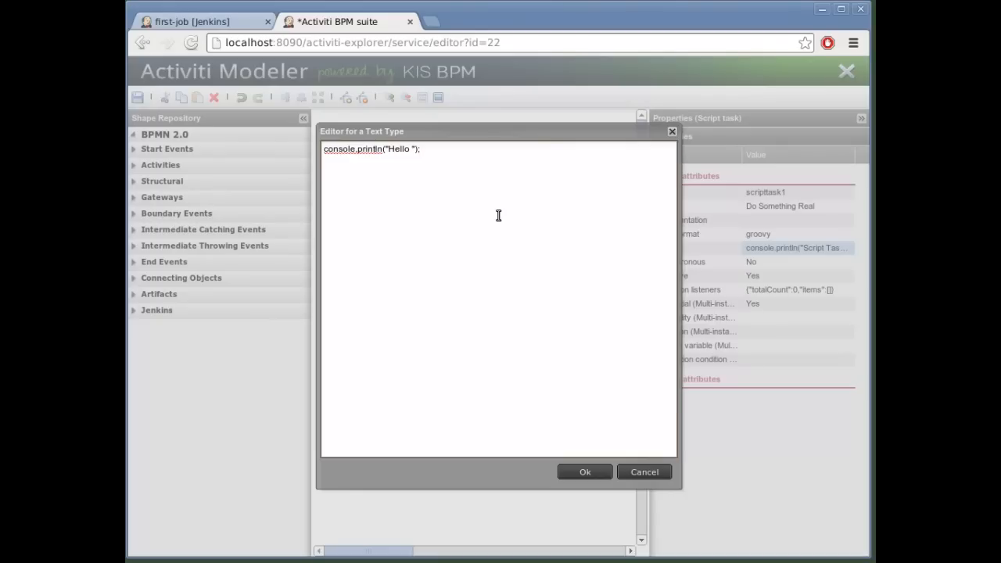
pyautogui.write('Youtube Demo')
pyautogui.click(583, 472)
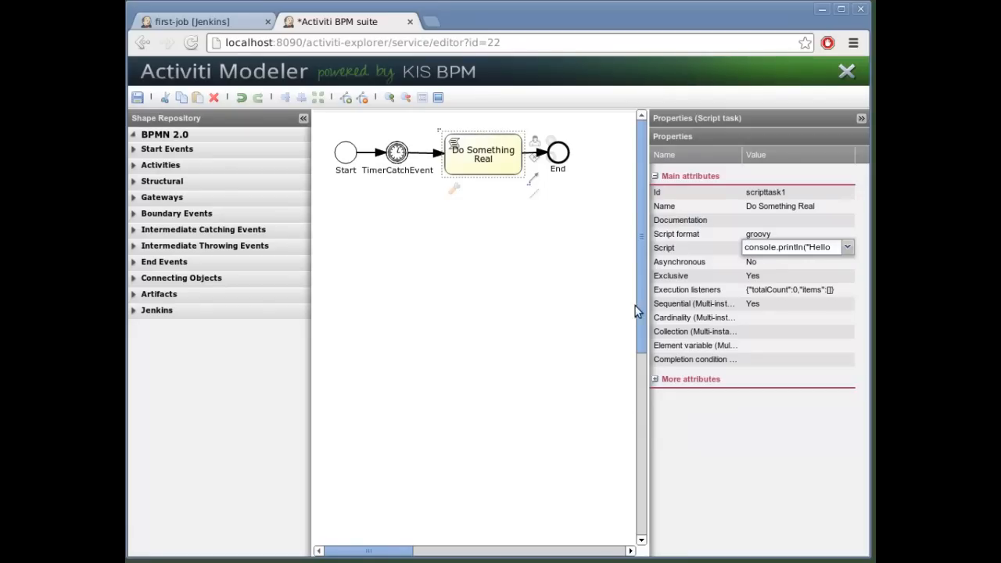
pyautogui.press('Return')
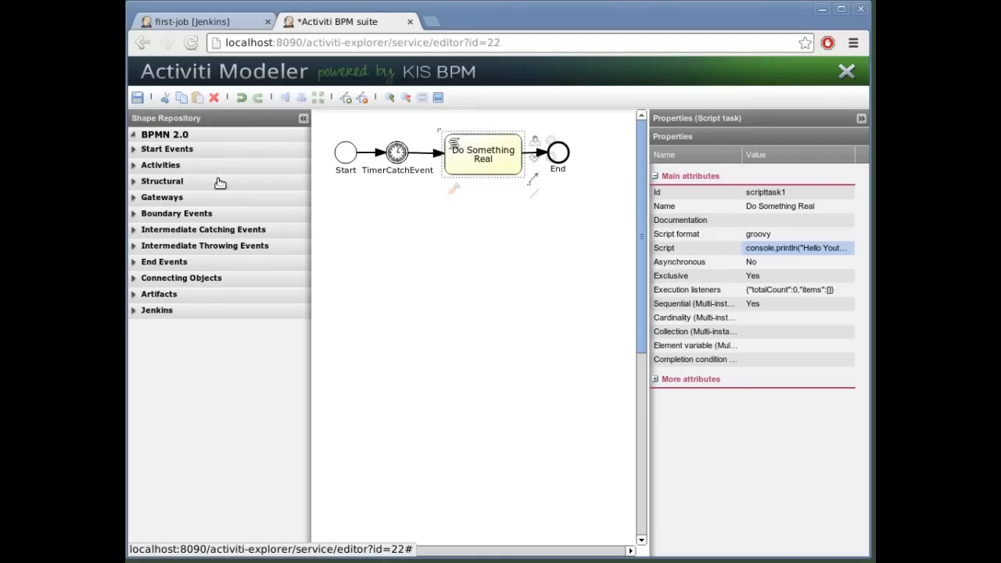
# Step: Save the model under the title FirstWorkflow with an empty description and close the modeler
pyautogui.click(139, 97)
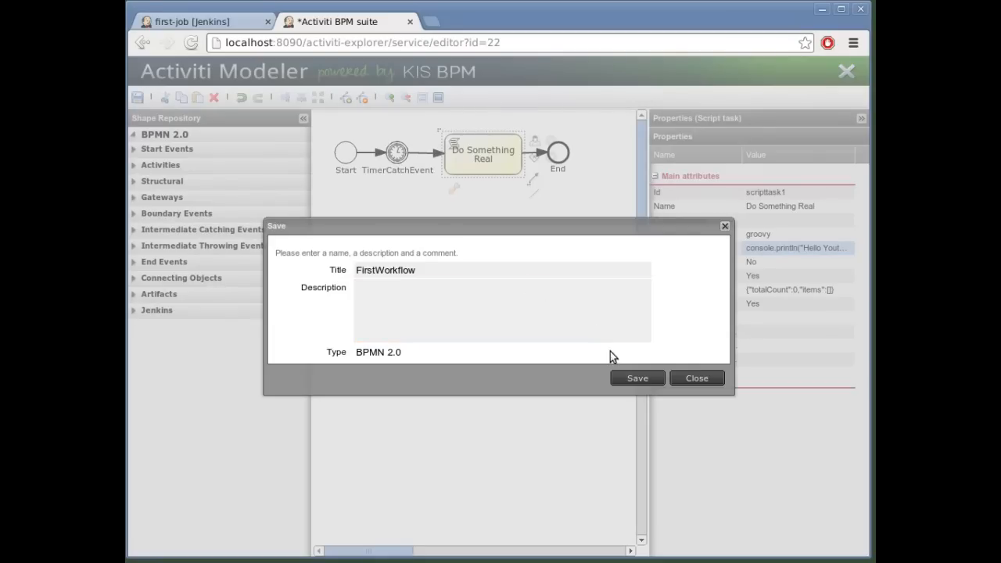
pyautogui.click(430, 306)
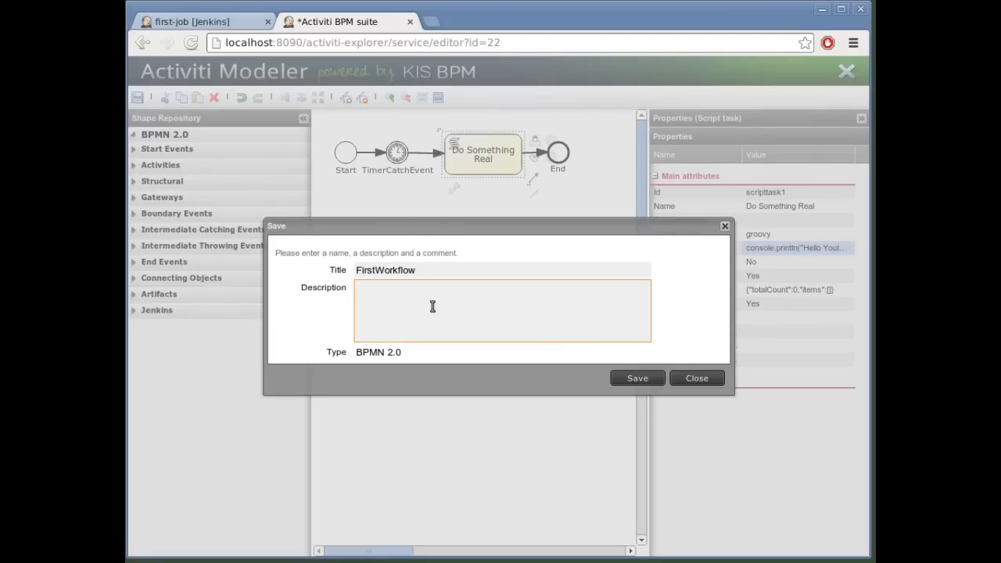
pyautogui.click(638, 379)
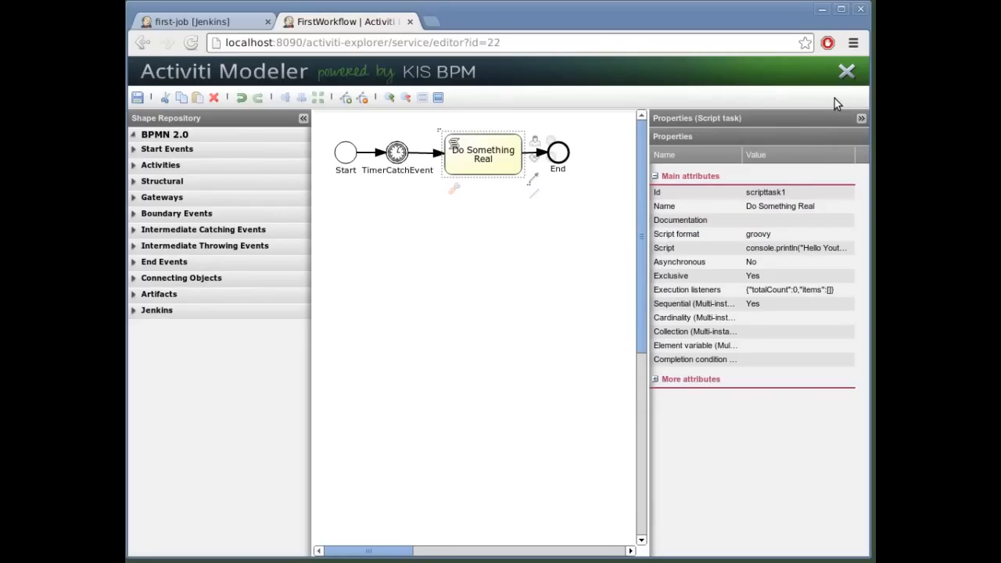
pyautogui.click(846, 75)
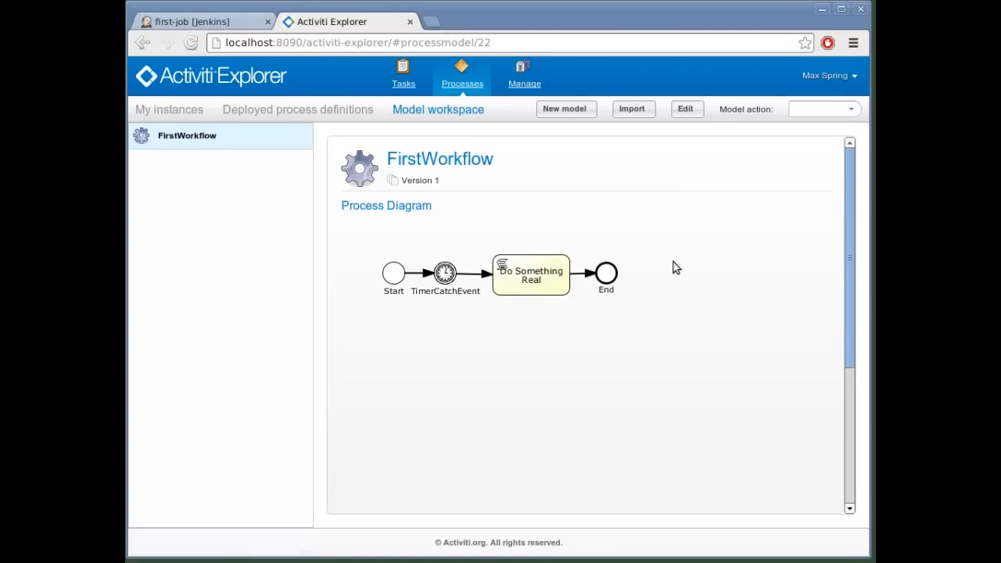
# Step: Deploy the FirstWorkflow model, then switch to Jenkins and reload the first-job project page
pyautogui.click(852, 110)
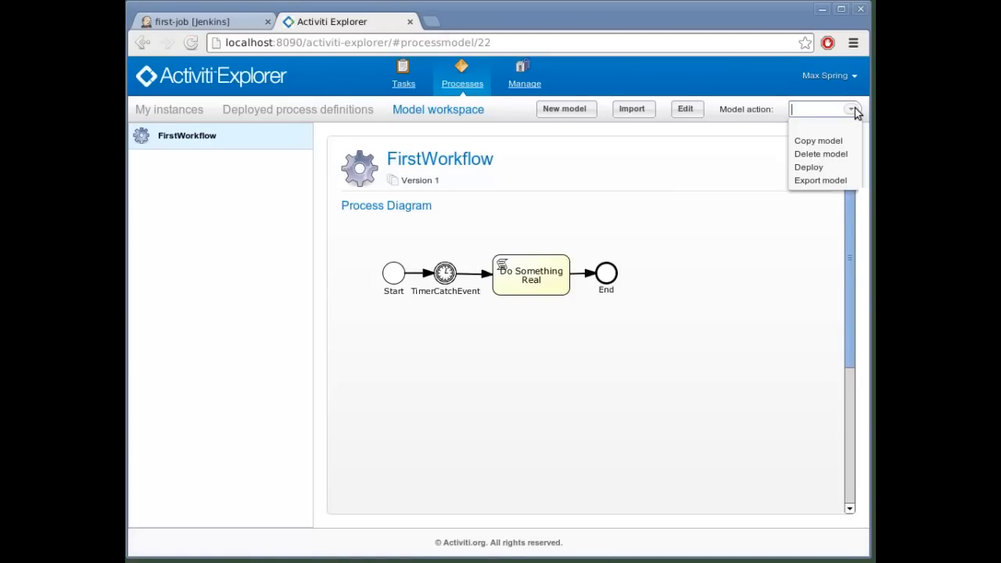
pyautogui.click(842, 167)
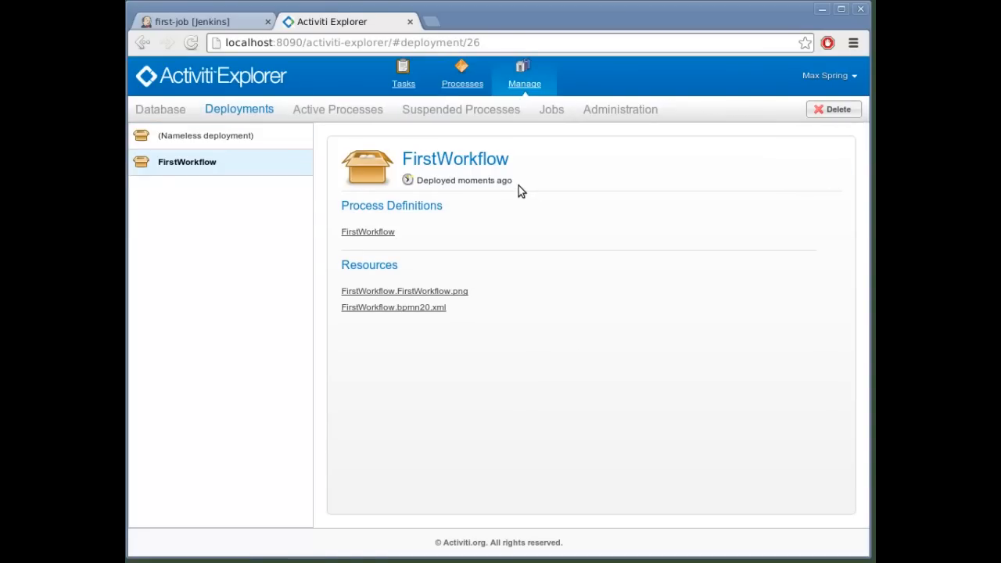
pyautogui.click(193, 21)
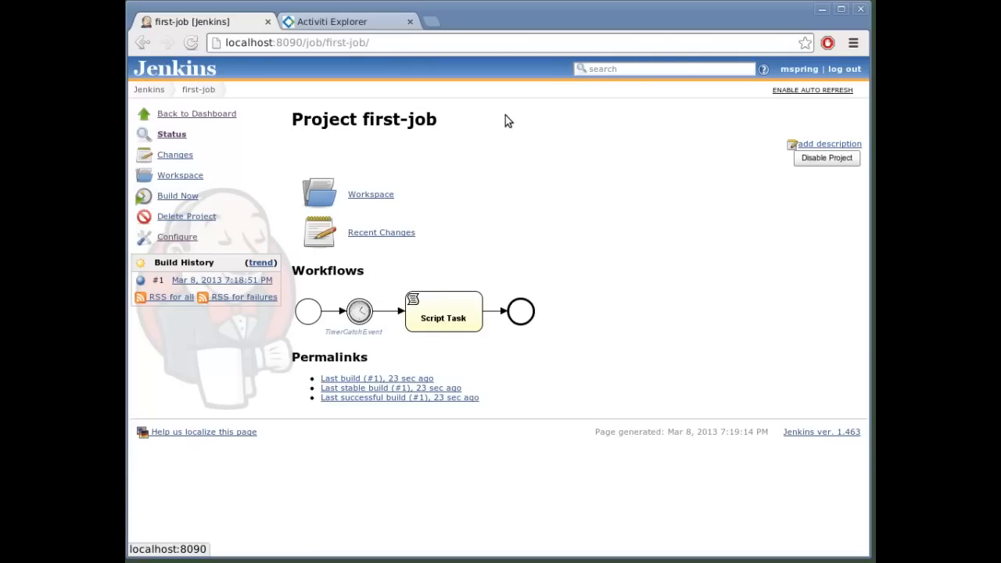
pyautogui.click(191, 42)
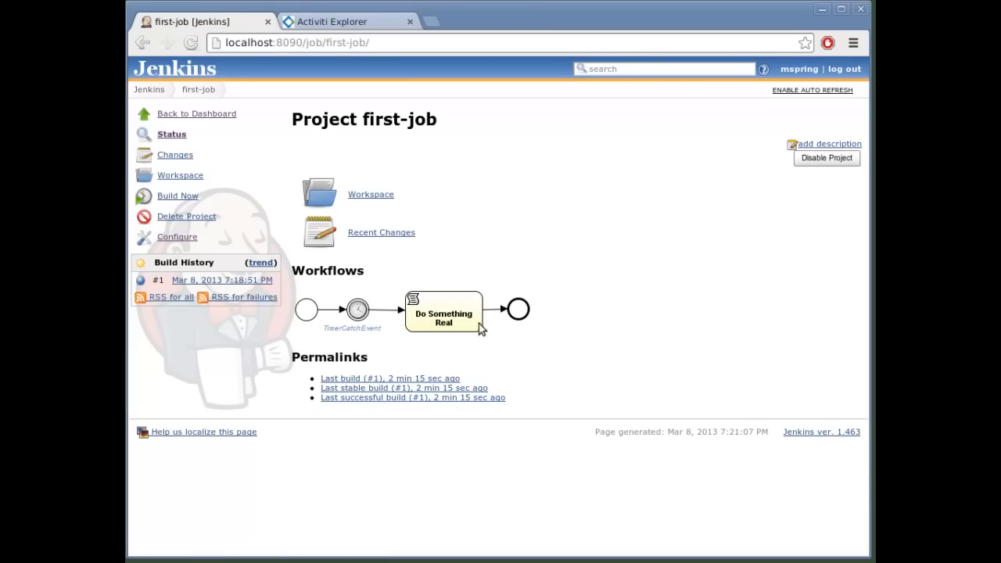